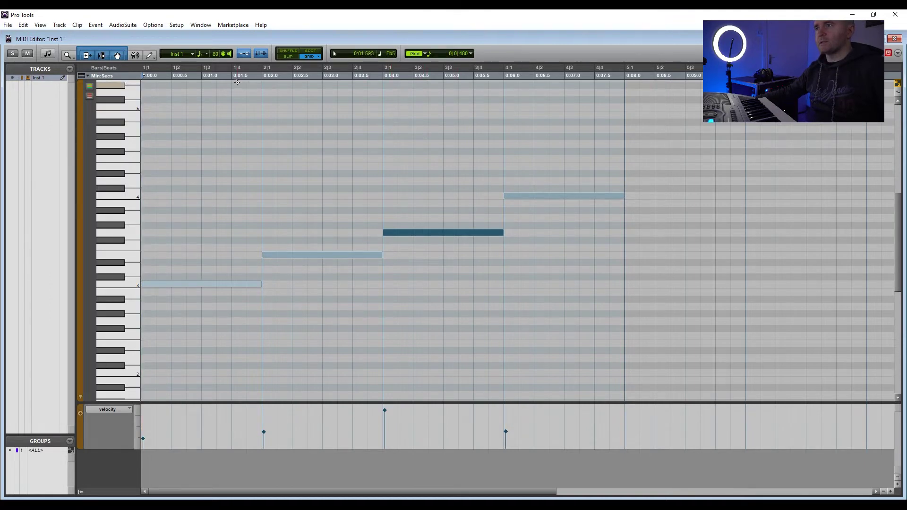
Show the Transport window and position it over the middle of the MIDI Editor piano roll.
click(200, 25)
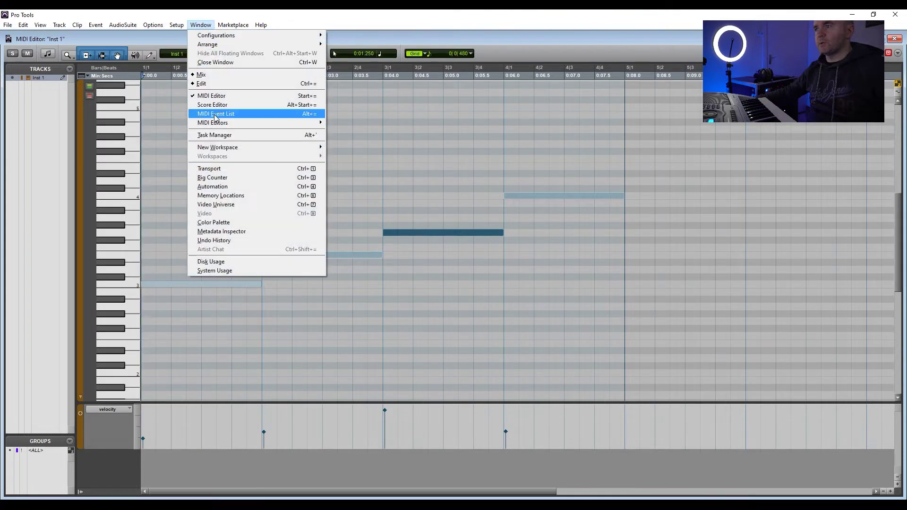
click(212, 169)
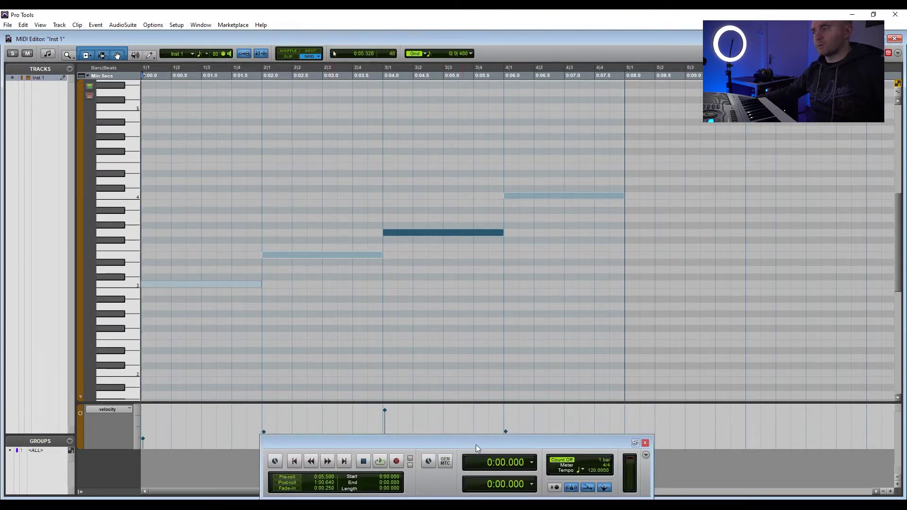
drag(478, 444, 557, 333)
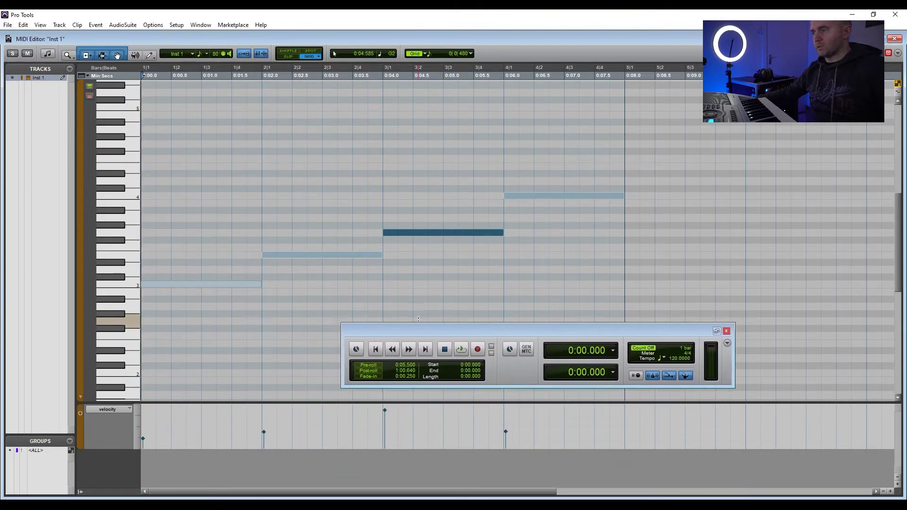
drag(468, 336, 485, 328)
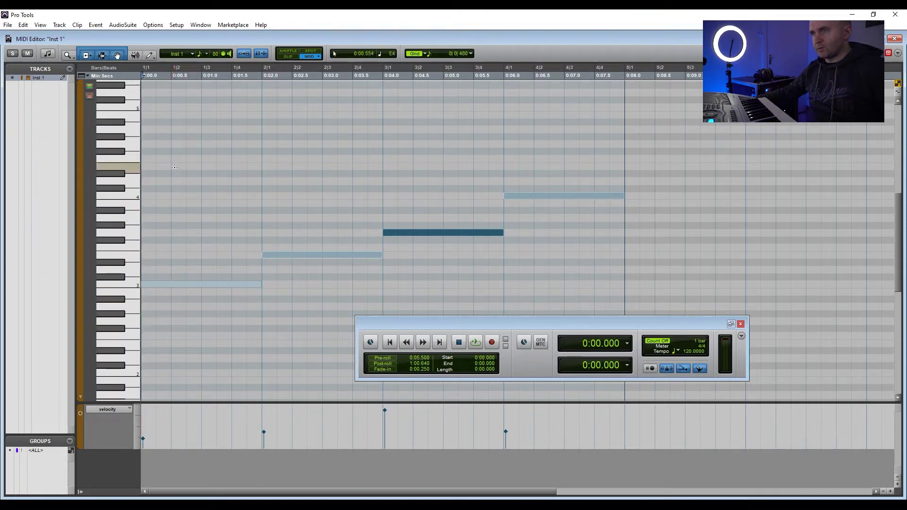
Delete the four one-bar notes in bars 1 through 4.
click(199, 286)
key(Delete)
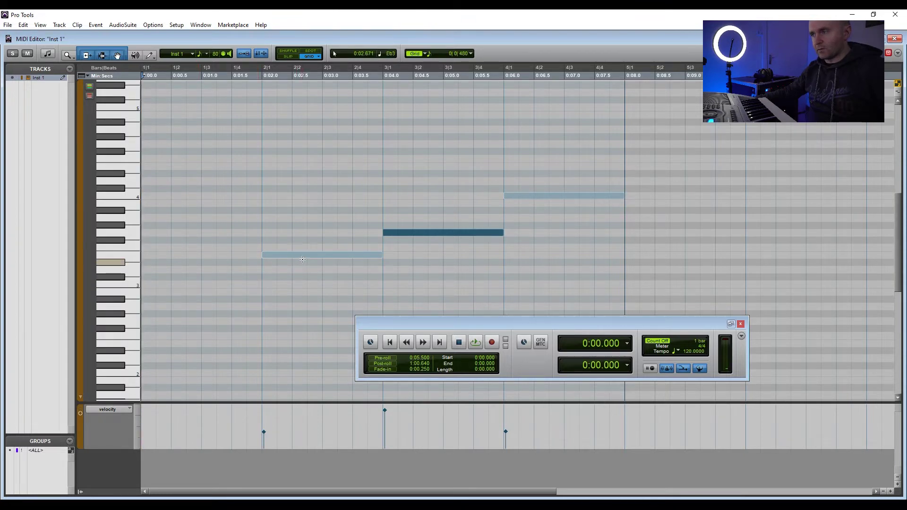
click(303, 256)
key(Delete)
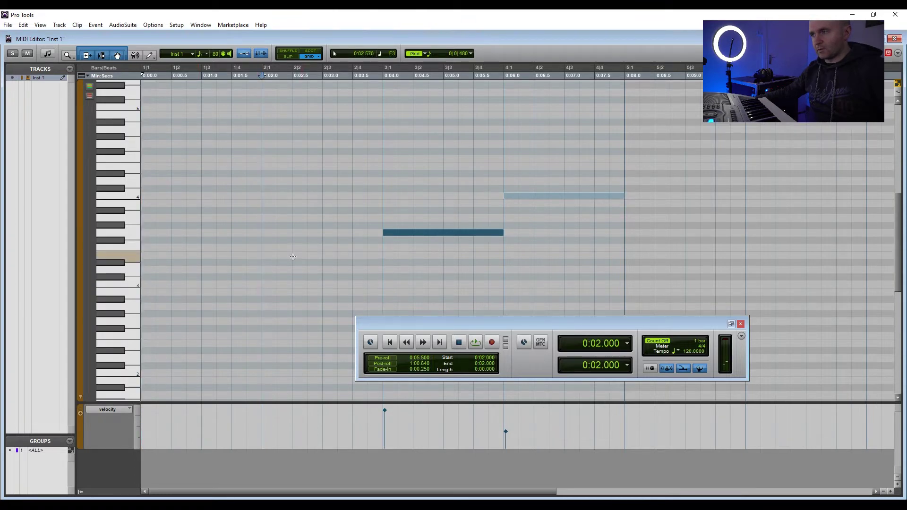
click(418, 235)
key(Delete)
click(537, 201)
key(Delete)
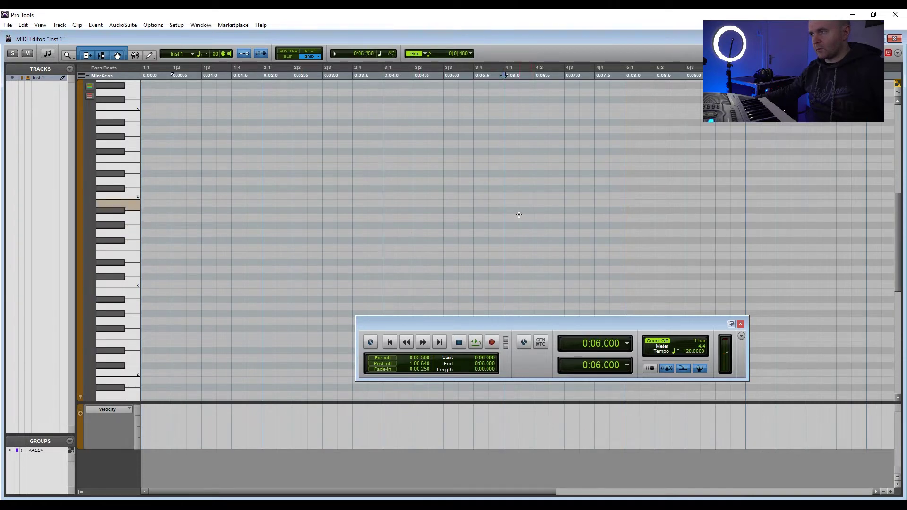
click(443, 174)
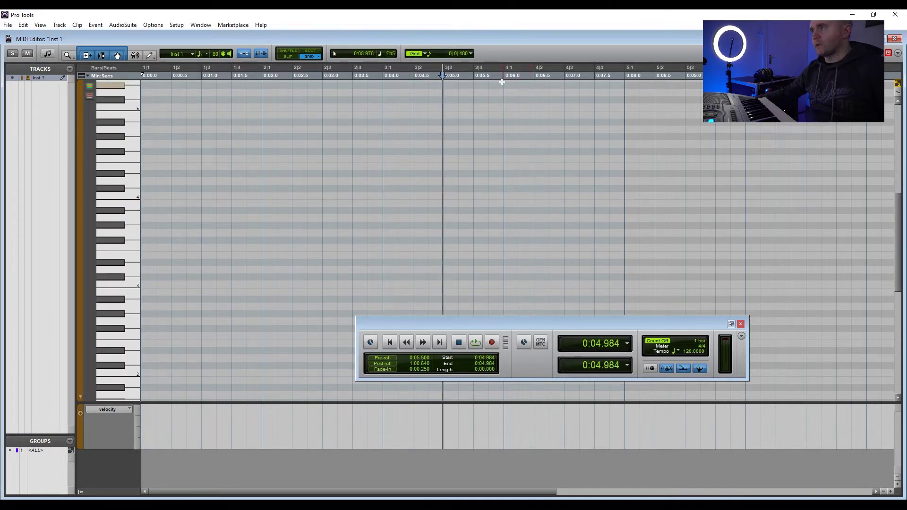
With the grid at 1 bar, pencil one-bar notes on C3 in bar 1 and E3 in bar 2.
click(471, 55)
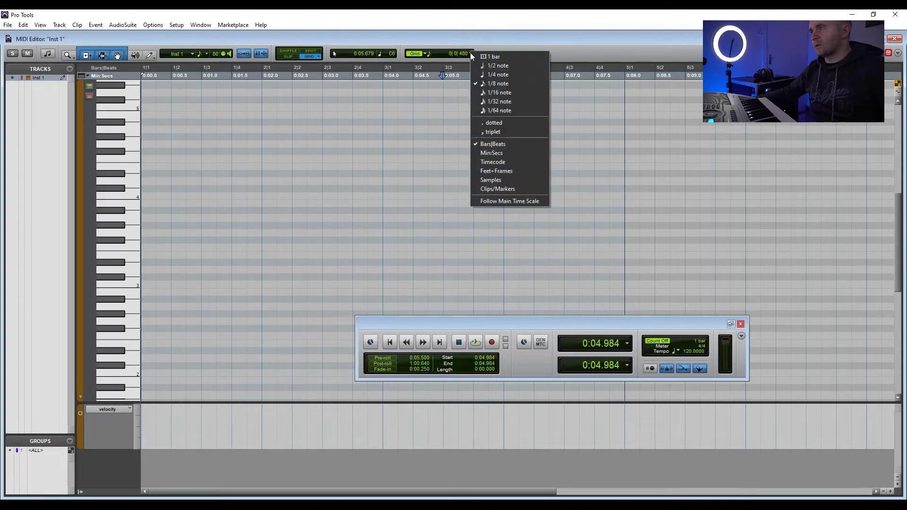
click(497, 56)
key(F10)
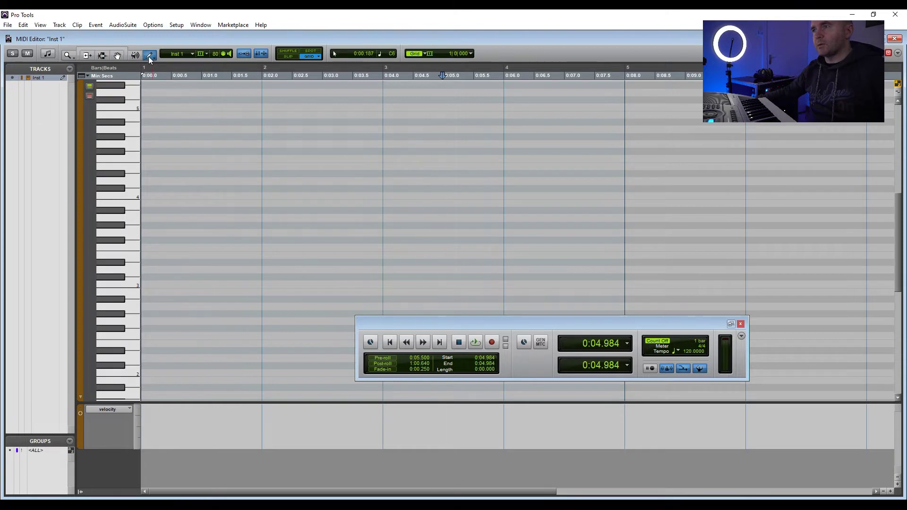
click(180, 282)
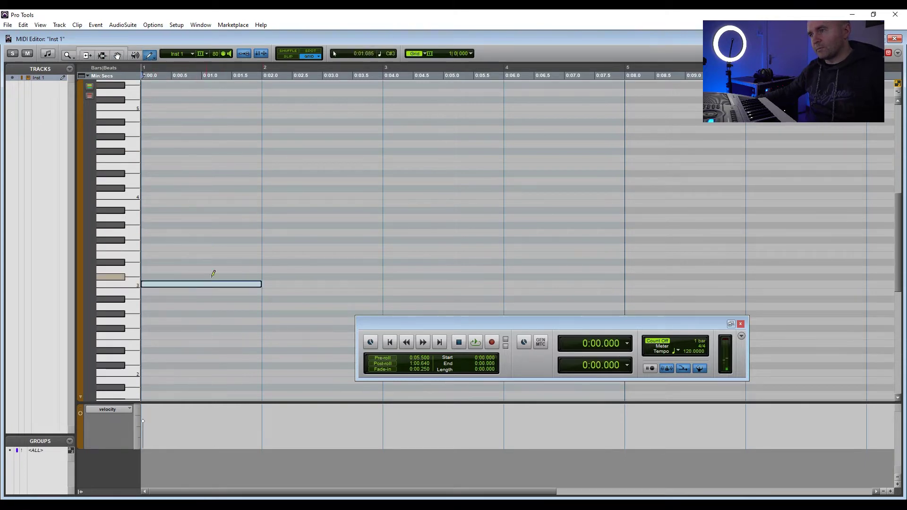
click(290, 254)
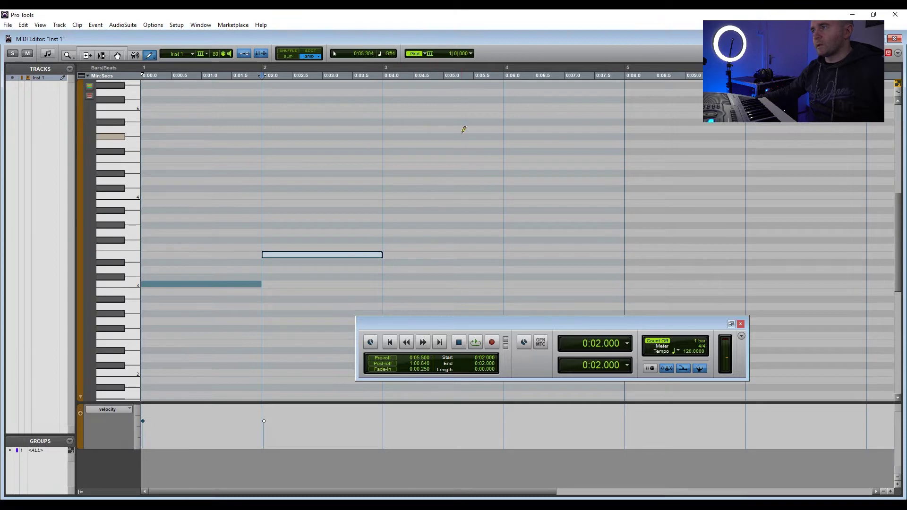
click(471, 54)
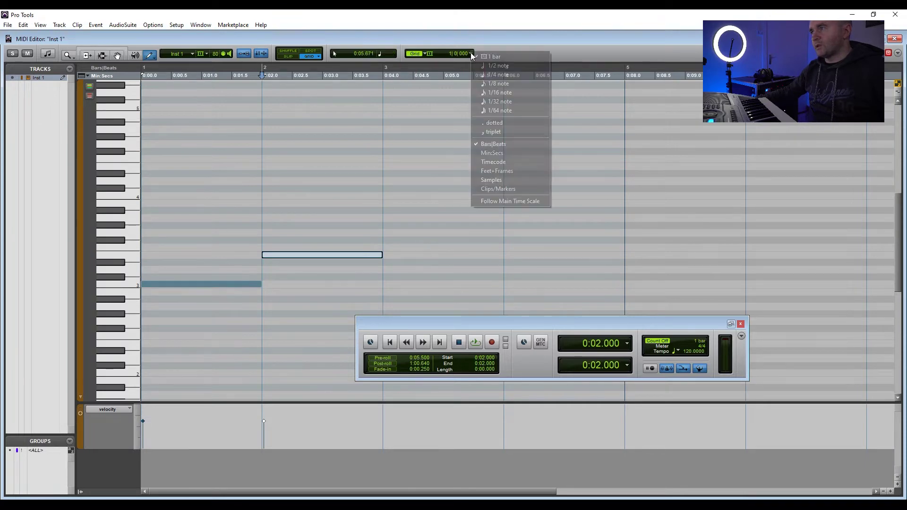
With the grid at 1/2 note, draw two half notes in bar 3, at beats 1 and 3.
click(503, 66)
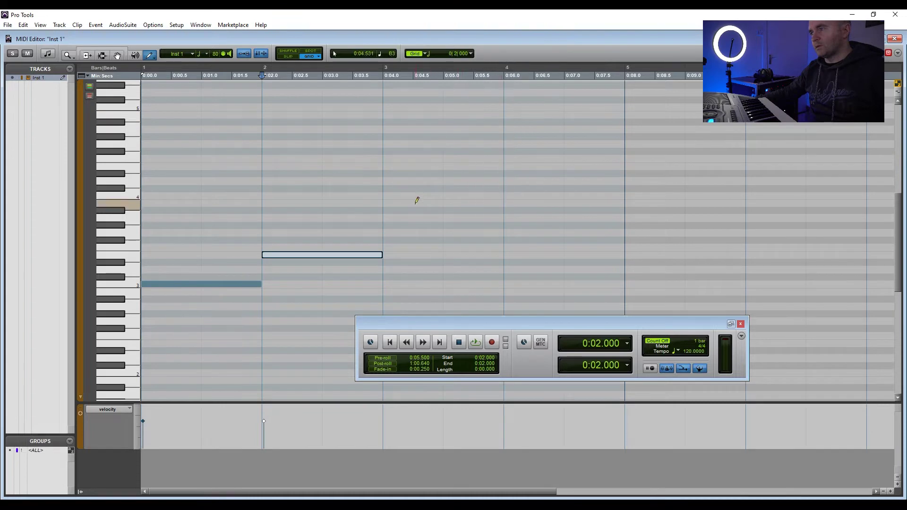
click(409, 218)
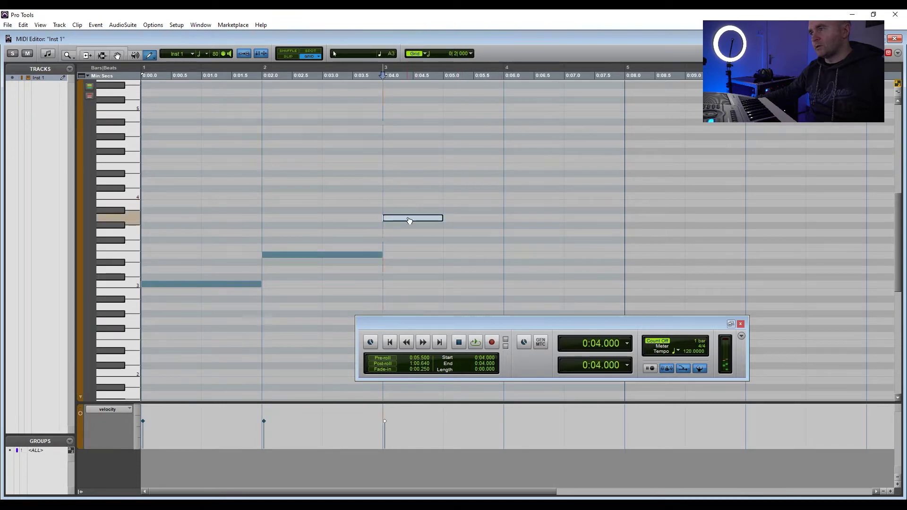
click(464, 217)
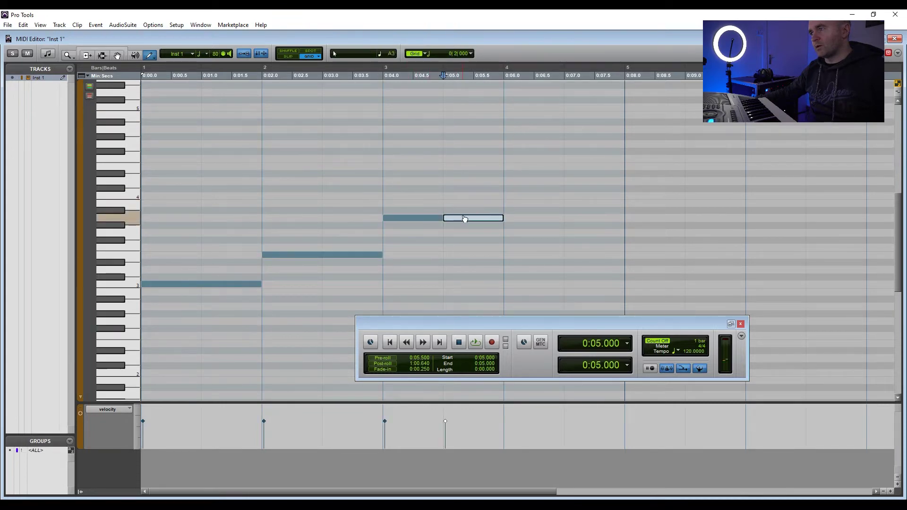
With the grid at 1/4 note, draw four higher quarter notes at 4|1, 4|2, 4|3 and 4|4.
click(474, 57)
click(489, 74)
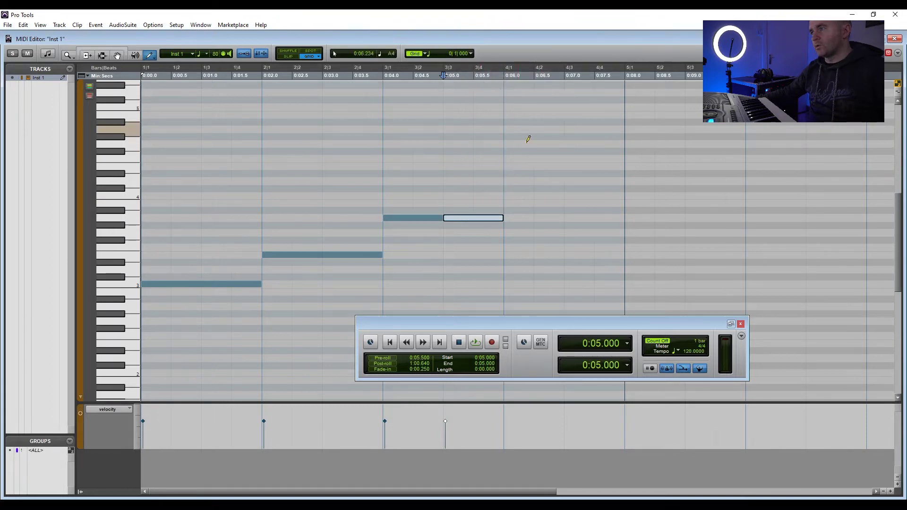
click(526, 200)
click(549, 202)
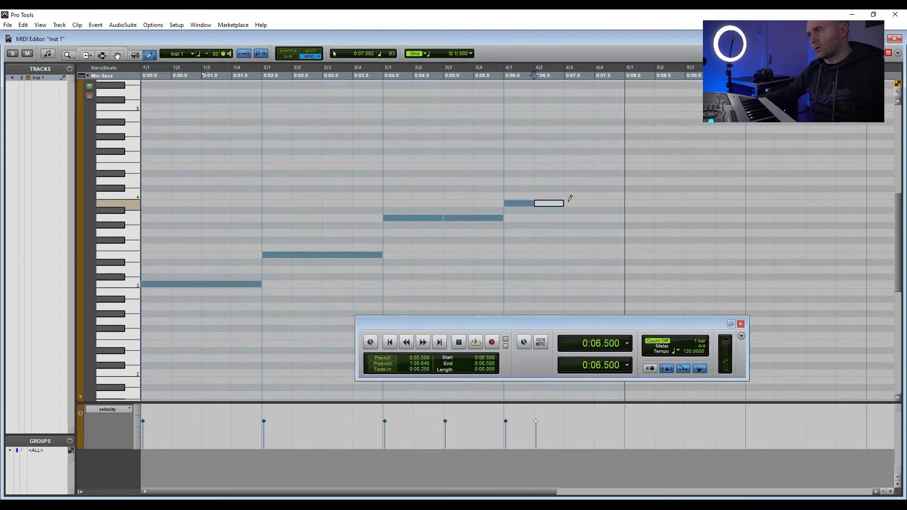
click(582, 202)
click(603, 202)
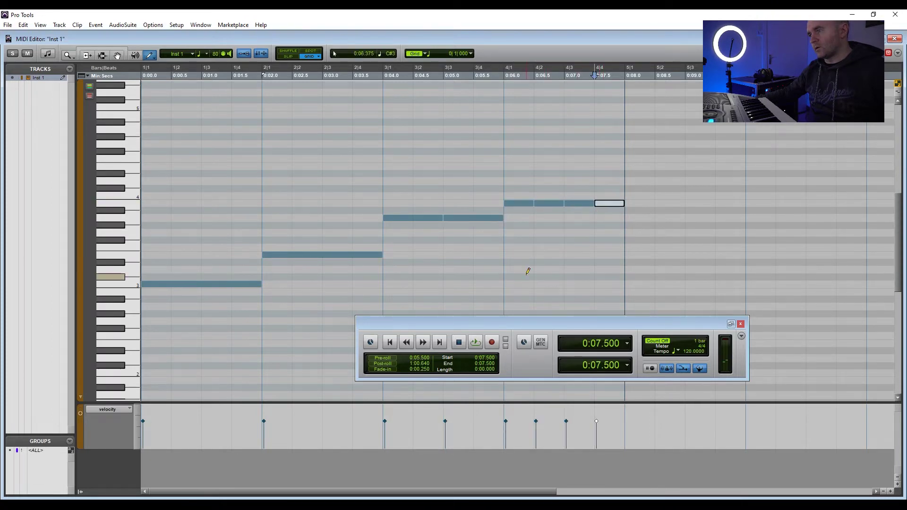
click(390, 342)
Play the eight-note pattern, stop it, then remove all eight notes with Ctrl+Z.
key(space)
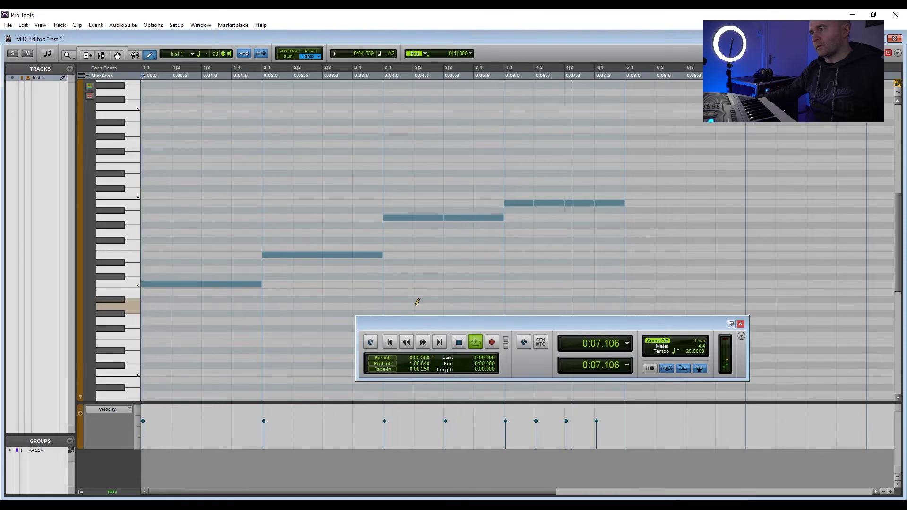
key(space)
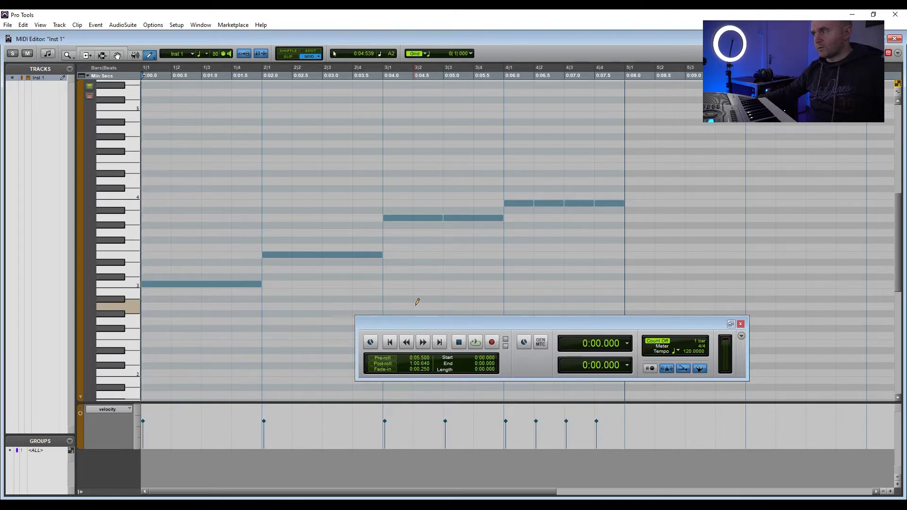
key(ctrl+z)
key(ctrl+z)
key(ctrl+z)
key(ctrl+z)
key(ctrl+z)
key(ctrl+z)
key(ctrl+z)
key(ctrl+z)
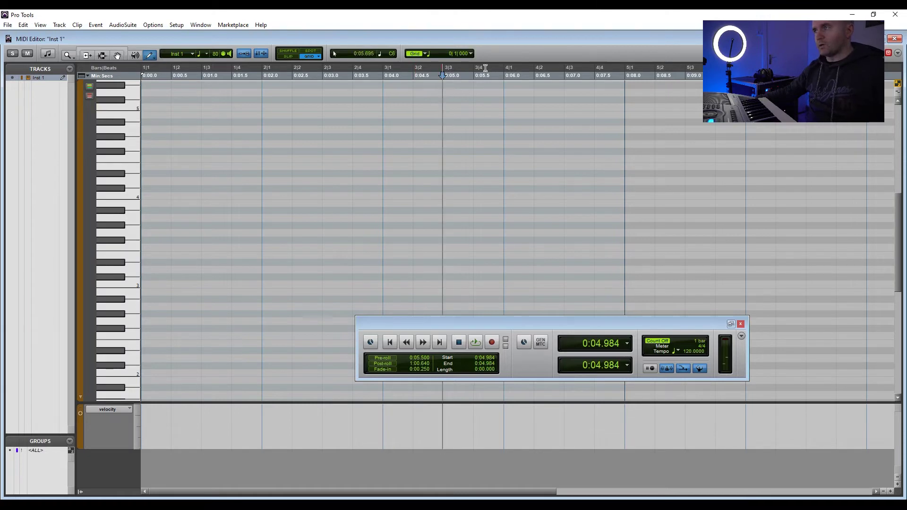
With the grid at 1/8 note, draw C3 eighth notes at 1|1, 1|2 and 1|3, then play them.
click(471, 54)
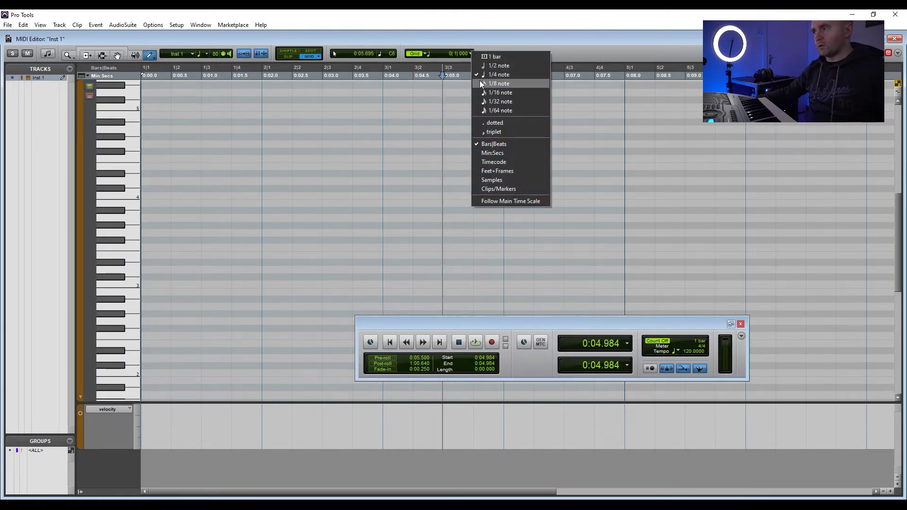
click(499, 83)
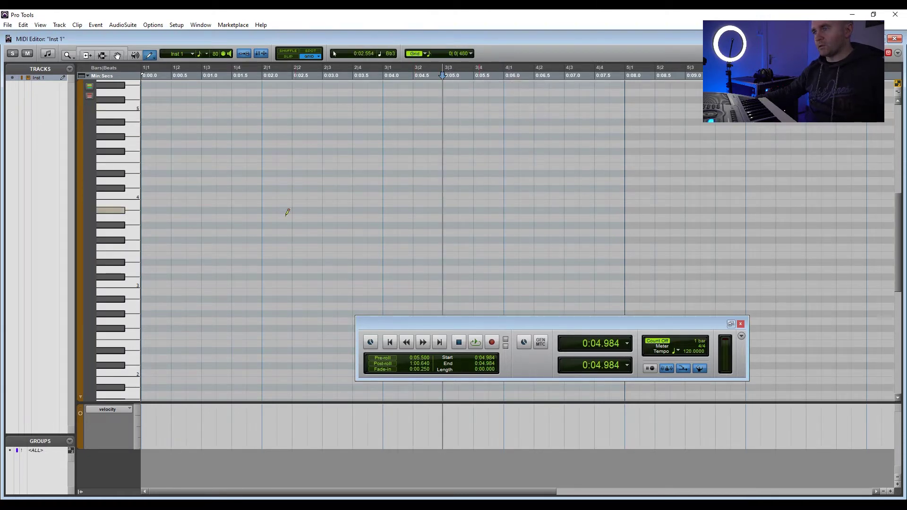
click(148, 284)
click(178, 284)
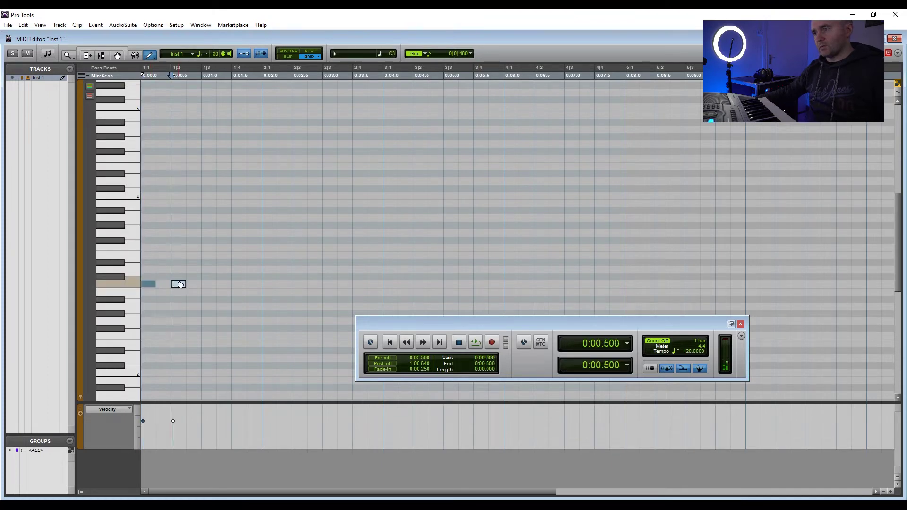
click(208, 284)
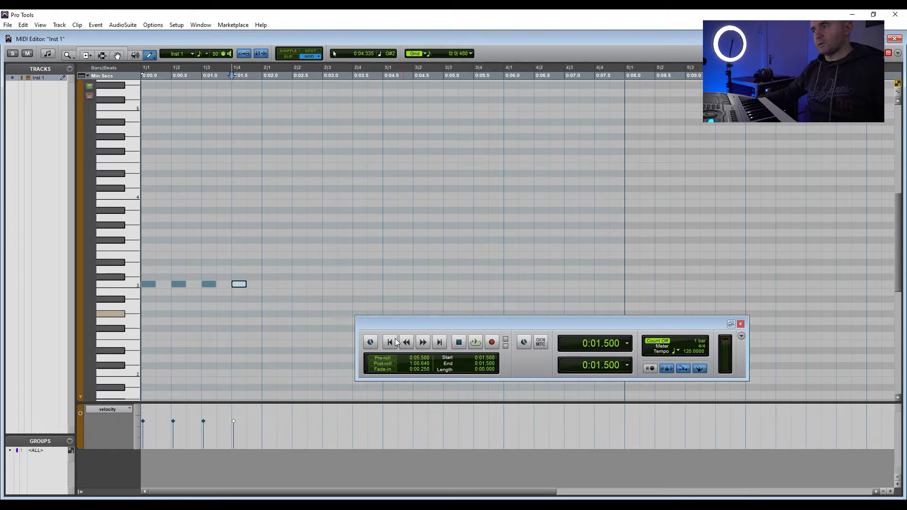
key(Return)
key(space)
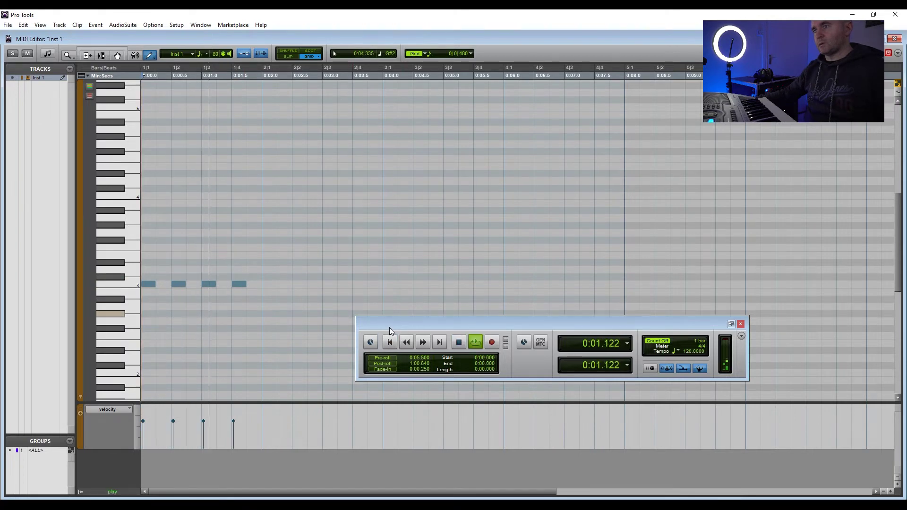
key(space)
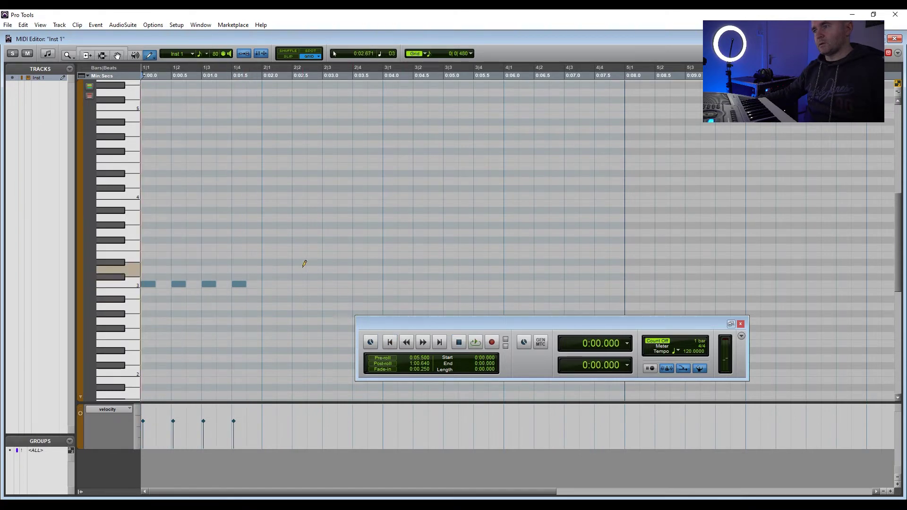
Add Eb3 eighth notes at 2|1, 2|2 and 2|4, then play both bars from the start.
click(268, 261)
click(298, 262)
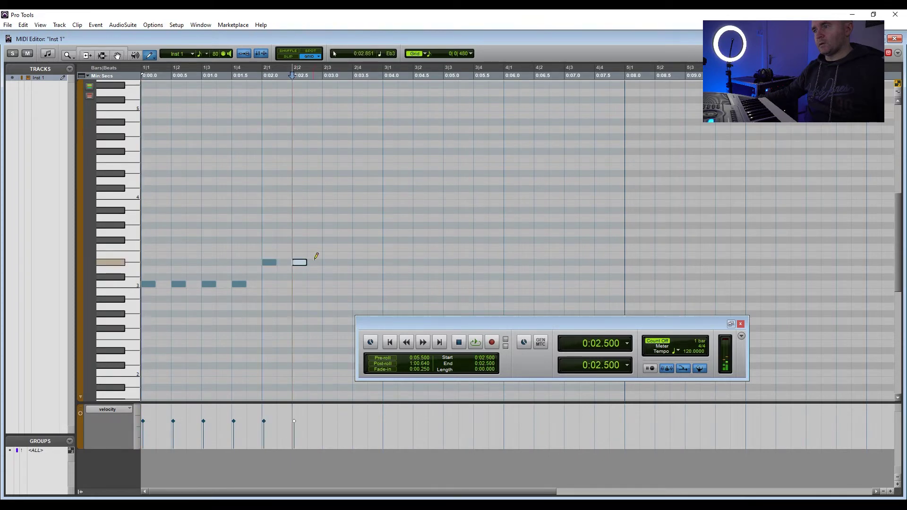
click(362, 260)
click(390, 343)
key(space)
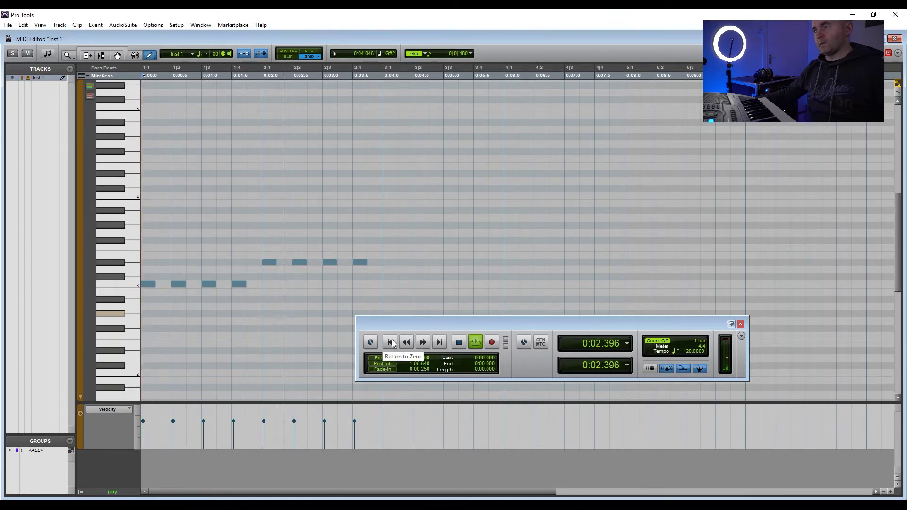
key(space)
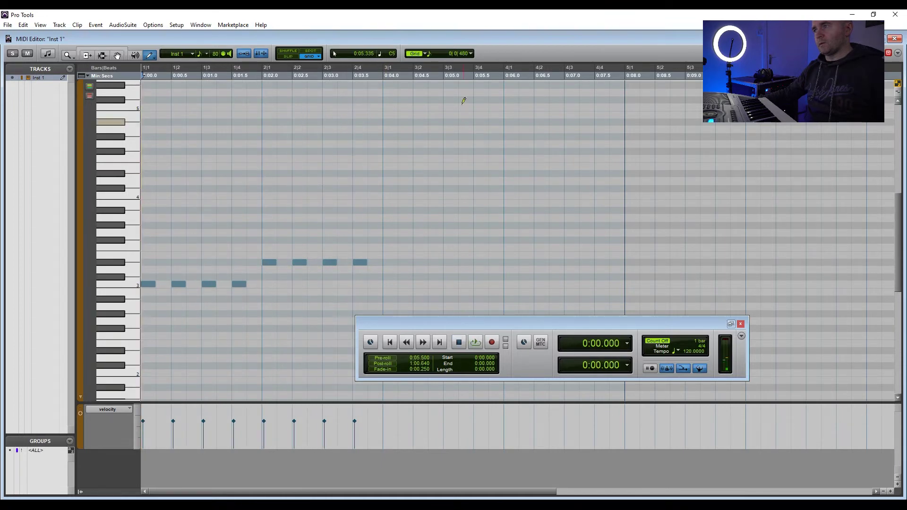
With the grid at 1/16 note, pencil a run of C3 sixteenth notes across bar 3, then play from the start.
click(472, 54)
click(487, 94)
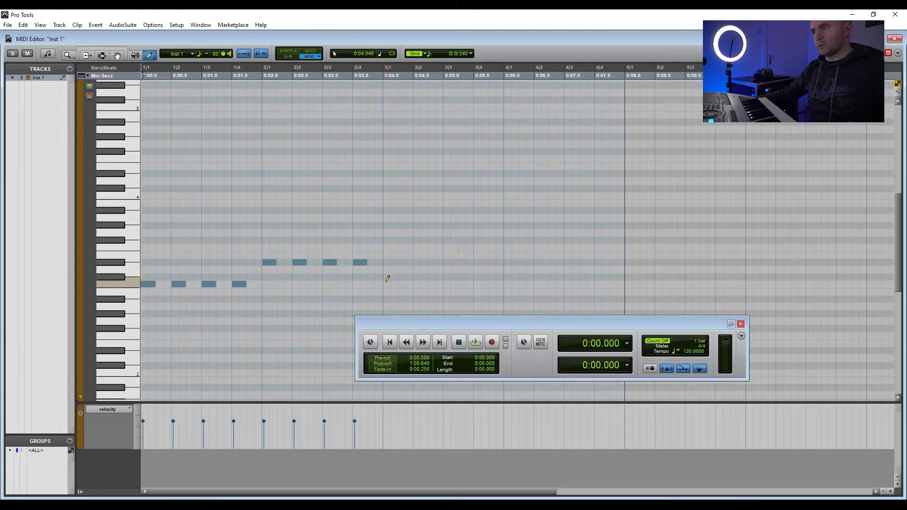
click(400, 284)
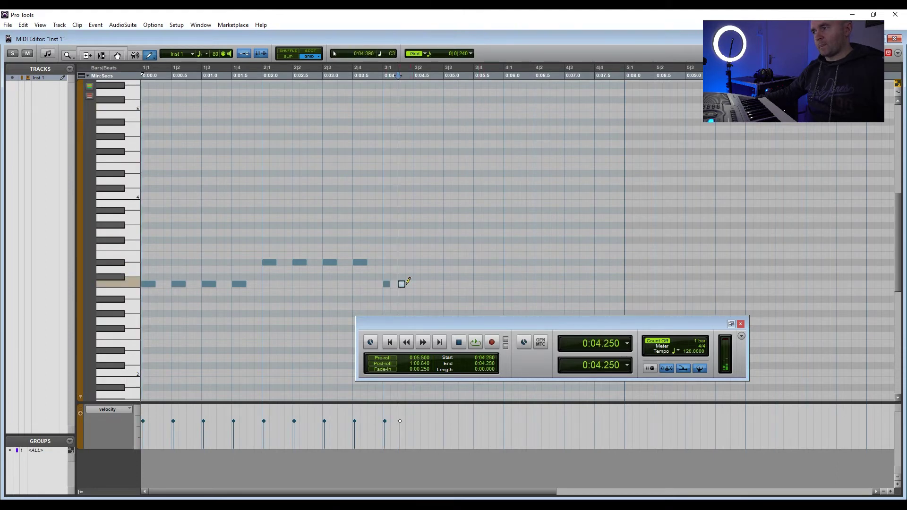
click(430, 282)
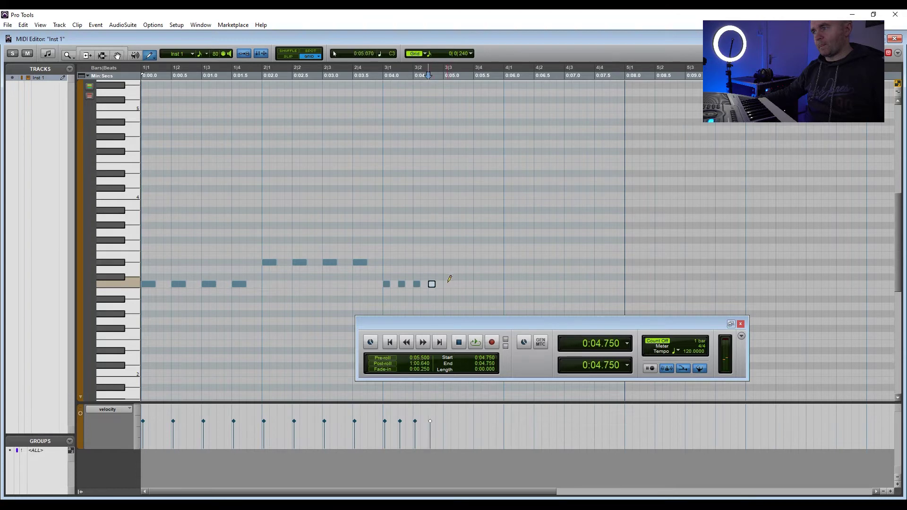
click(447, 282)
click(462, 284)
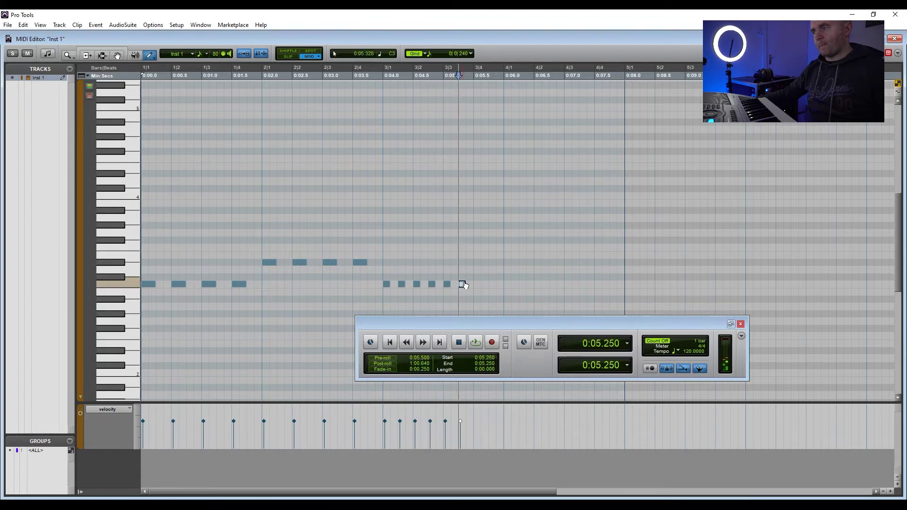
click(494, 283)
click(390, 342)
key(space)
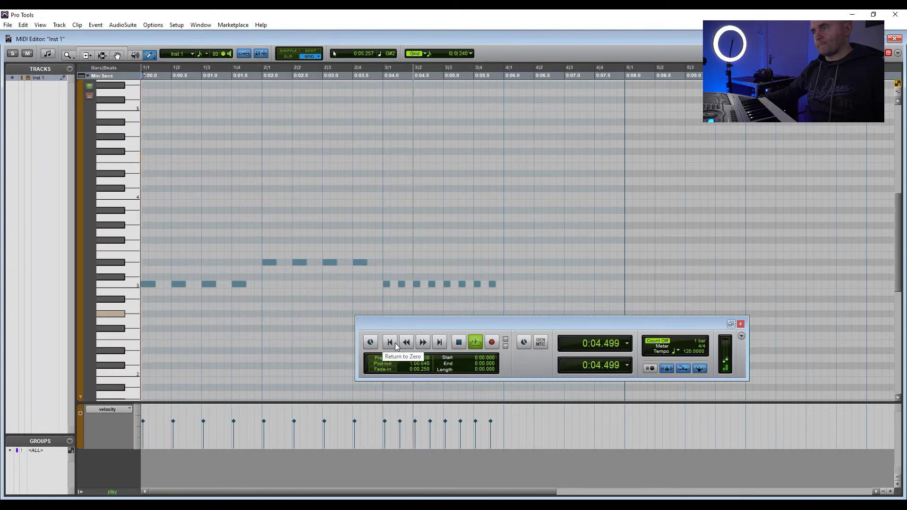
key(space)
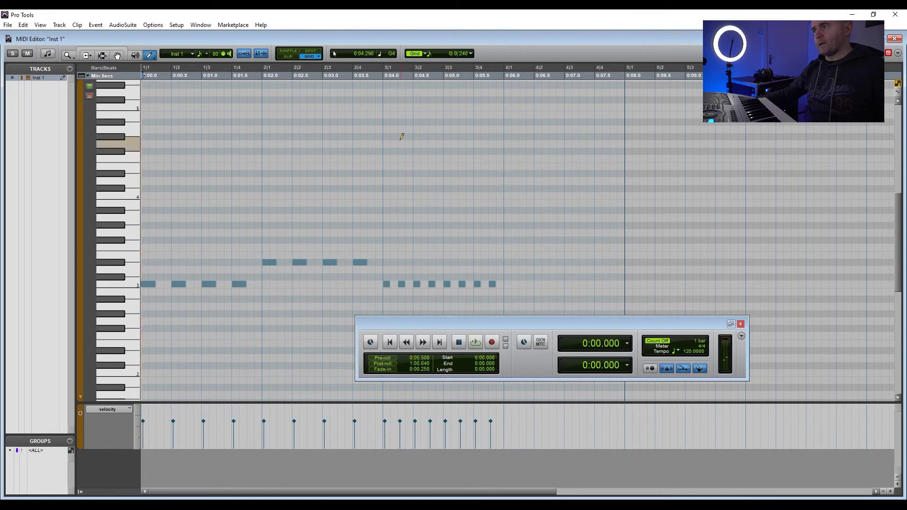
With the grid at 1/32 note, draw eight 32nd notes on Eb3 starting at 4|1, then audition them.
click(471, 55)
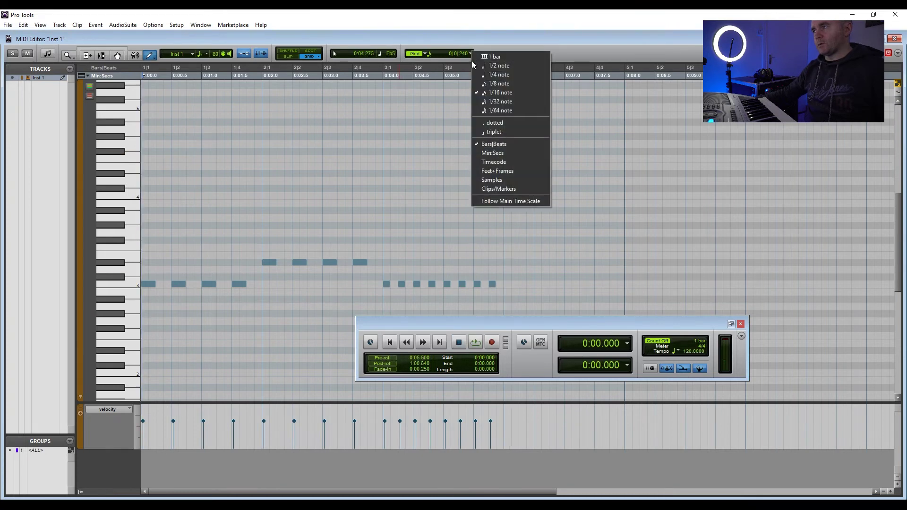
click(484, 100)
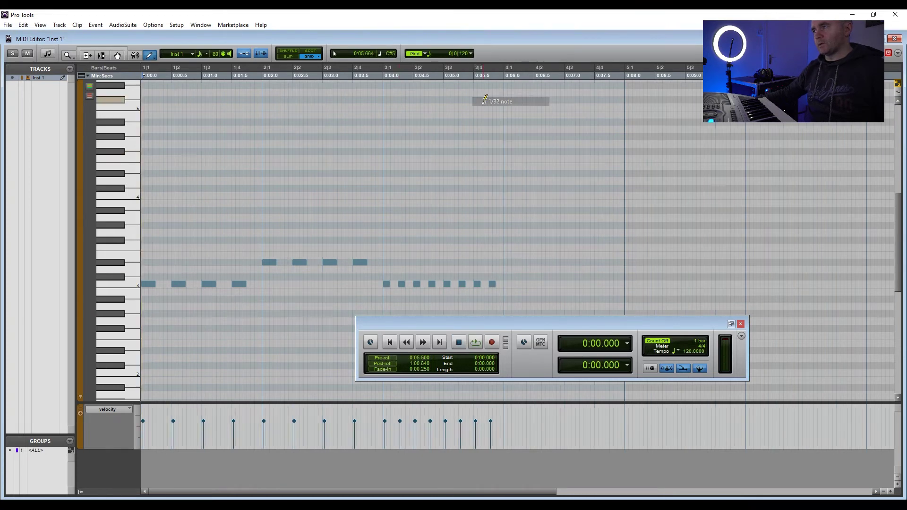
click(505, 262)
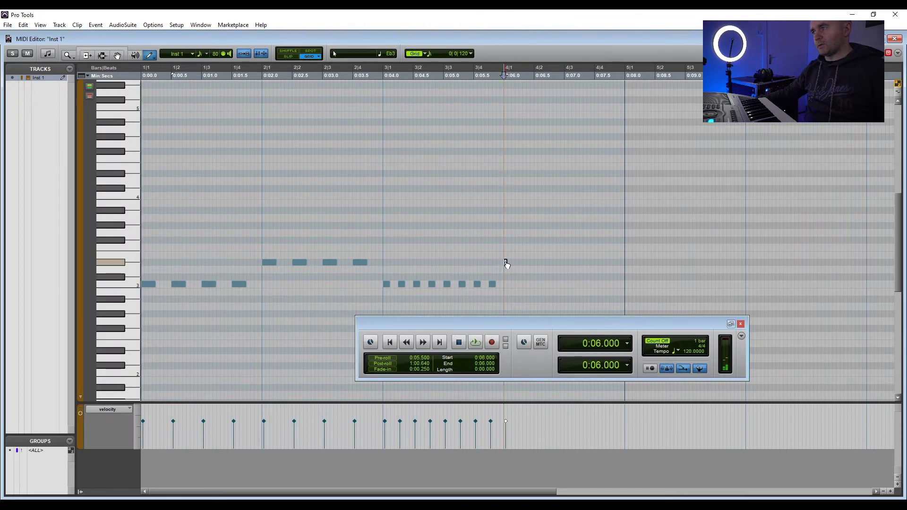
click(509, 262)
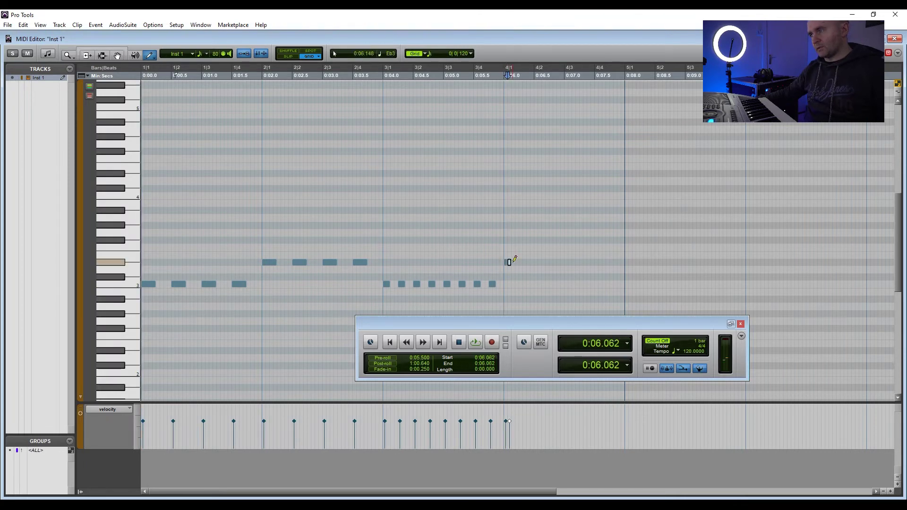
click(518, 262)
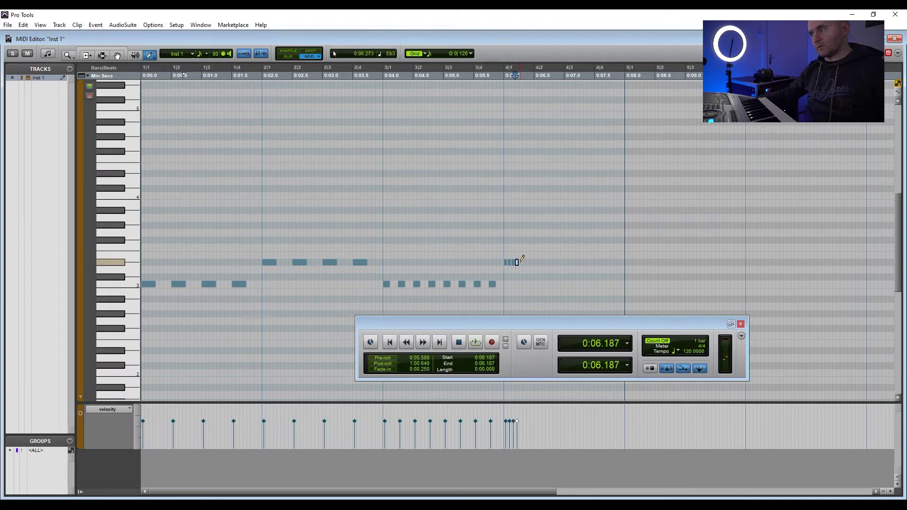
click(521, 262)
click(525, 262)
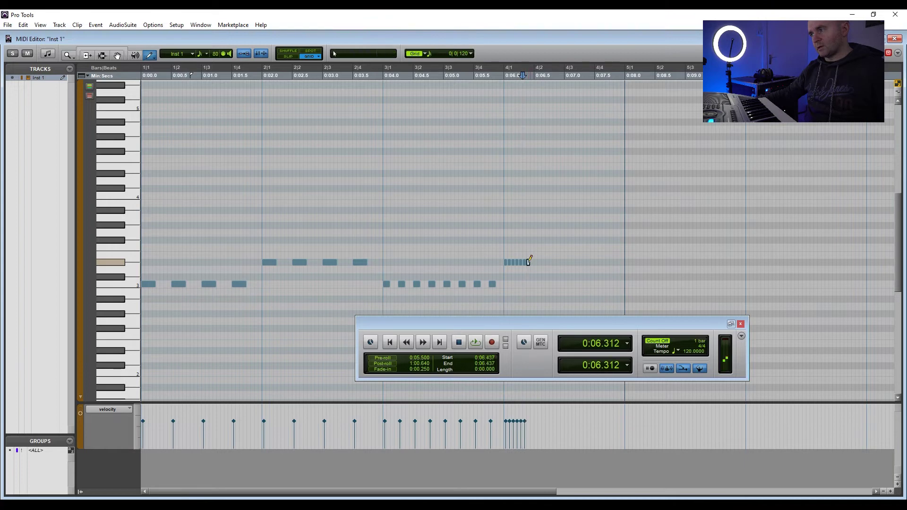
click(529, 262)
click(532, 262)
click(536, 262)
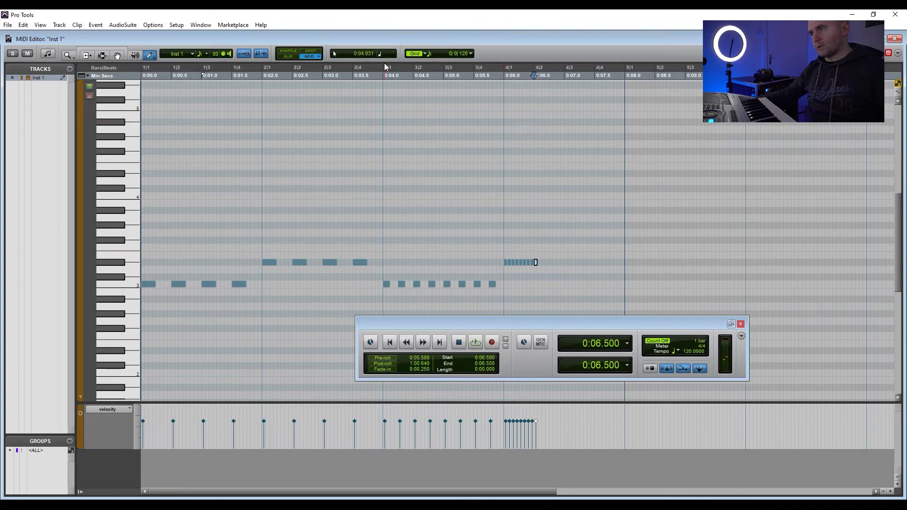
key(space)
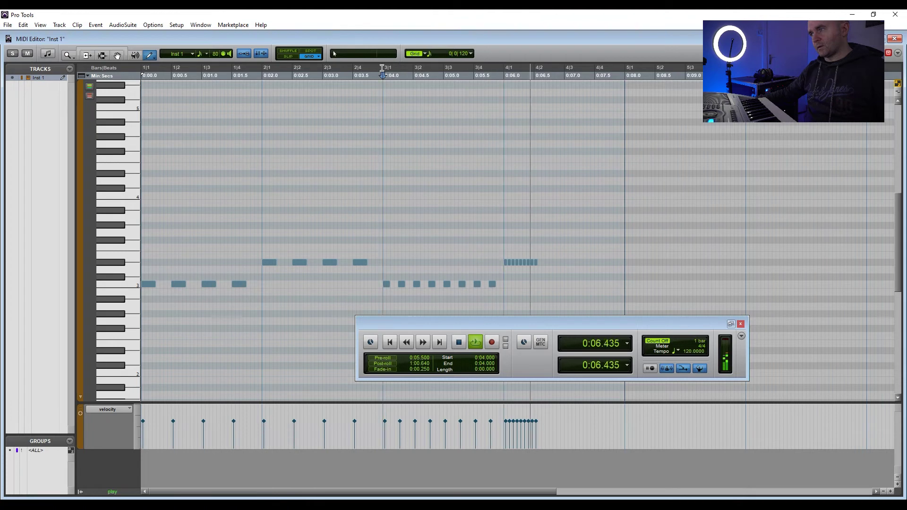
key(space)
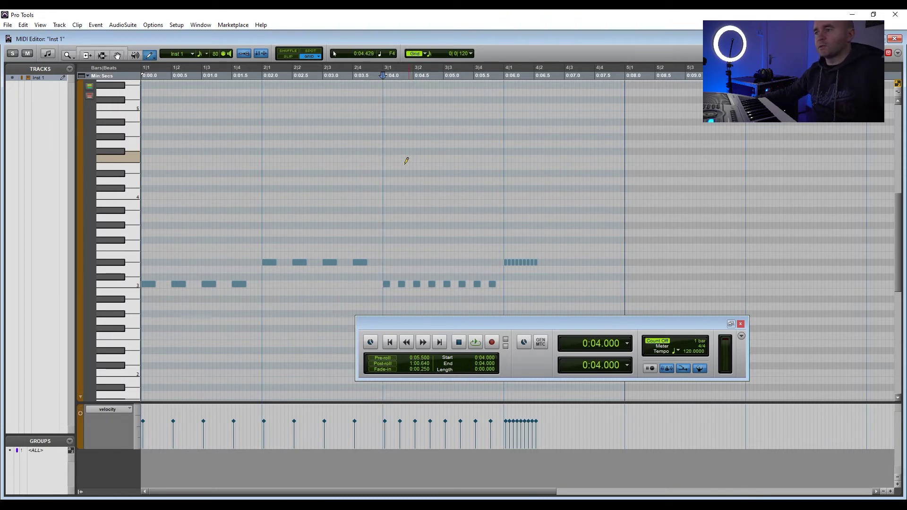
With the Smart Tool, lower the bar-1 C3 note velocities unevenly (second note to 71), then play the phrase.
drag(437, 323, 449, 314)
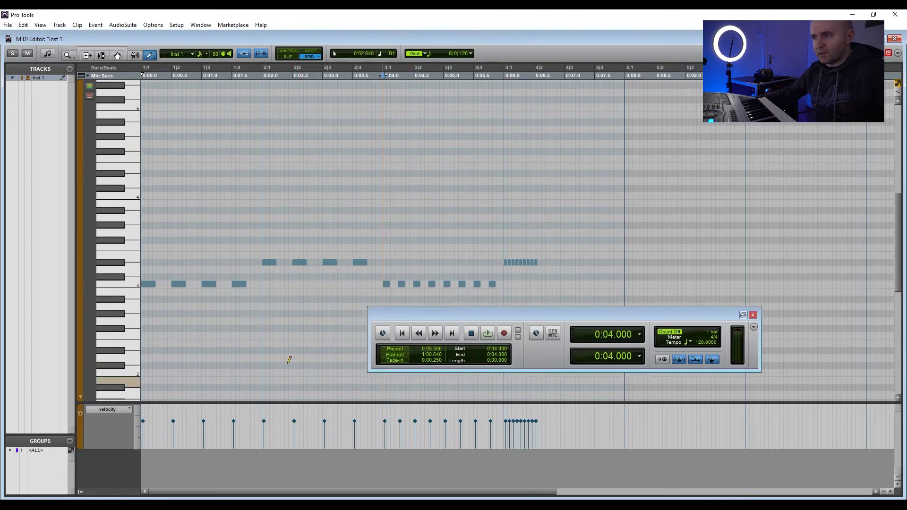
click(103, 48)
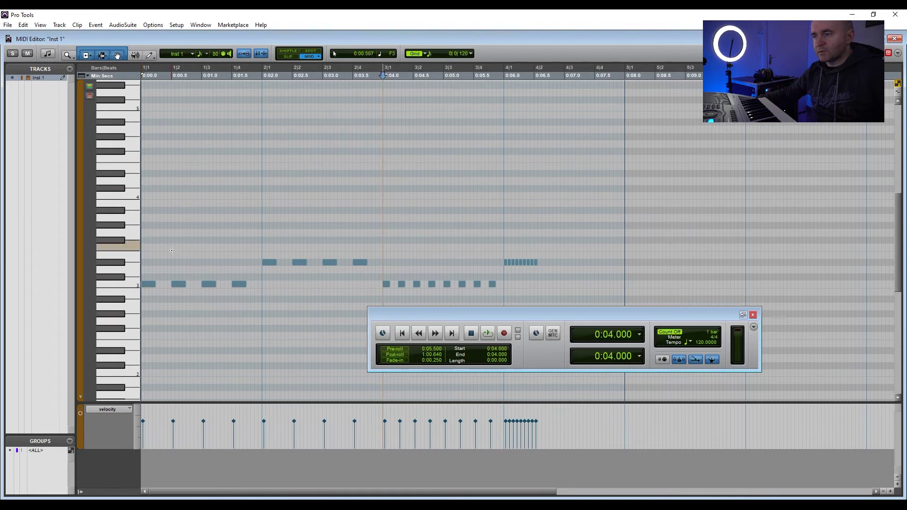
click(144, 430)
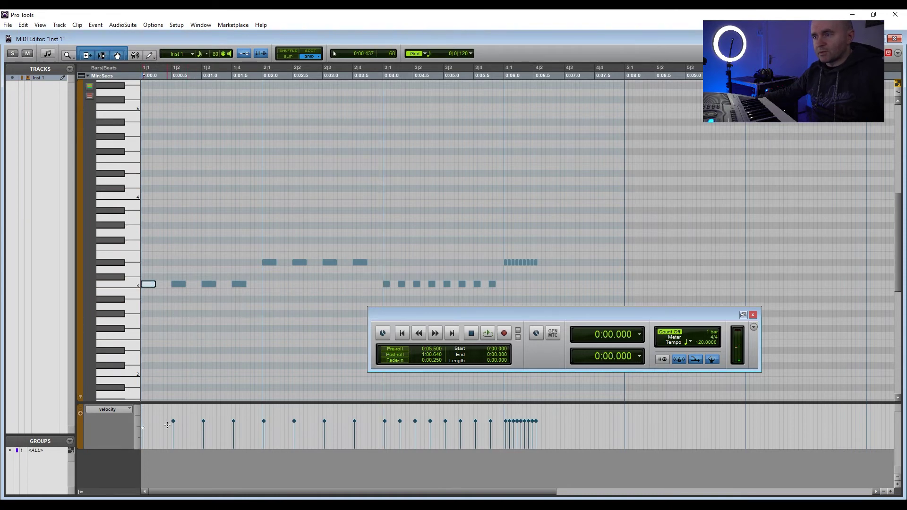
click(179, 285)
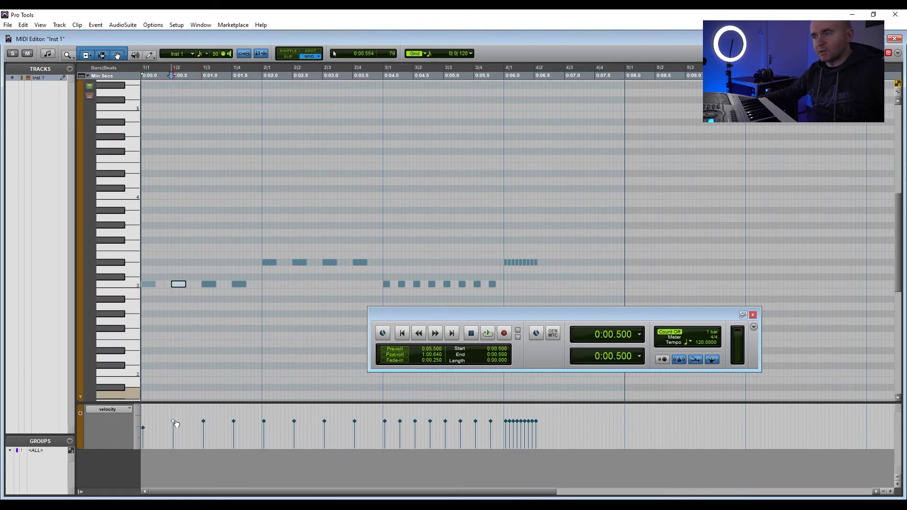
drag(175, 424, 174, 435)
click(208, 284)
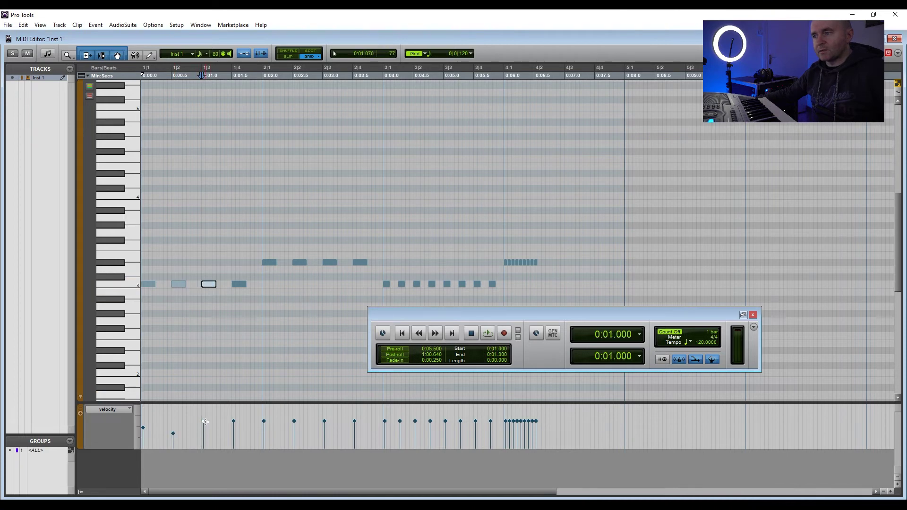
drag(203, 424, 203, 428)
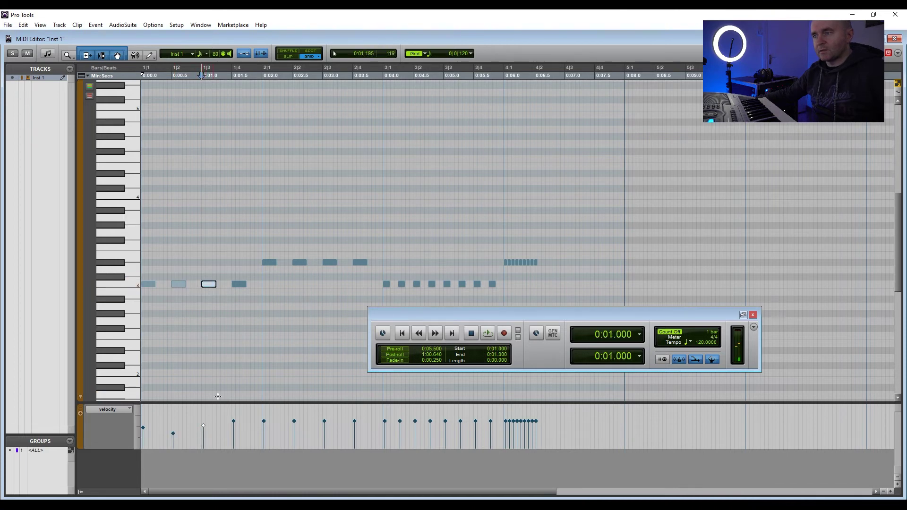
click(240, 284)
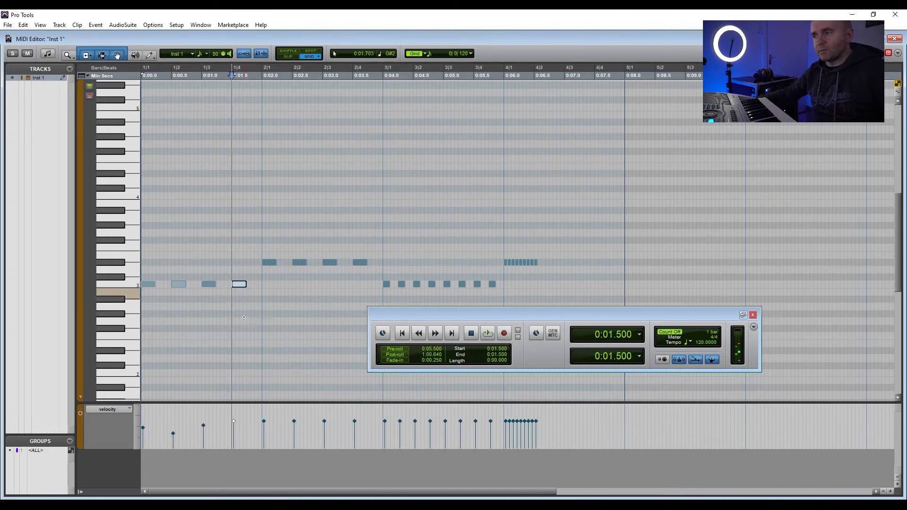
click(234, 424)
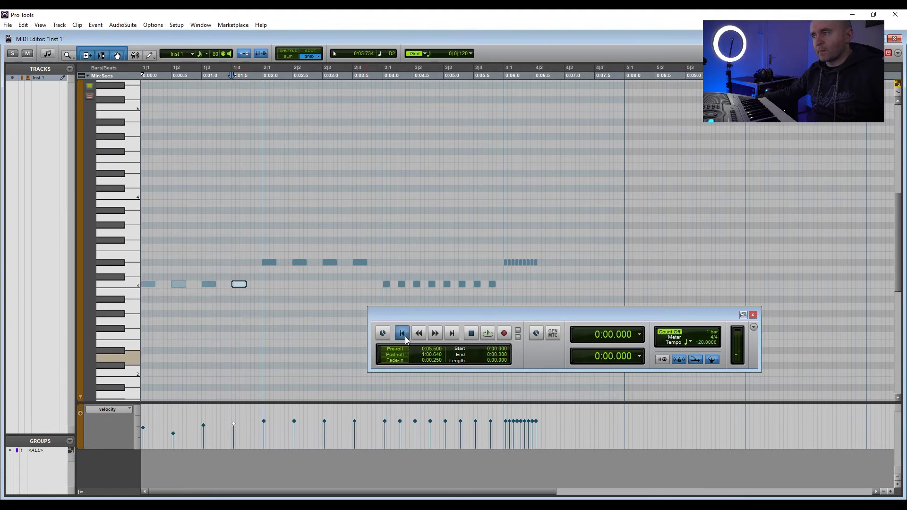
click(487, 333)
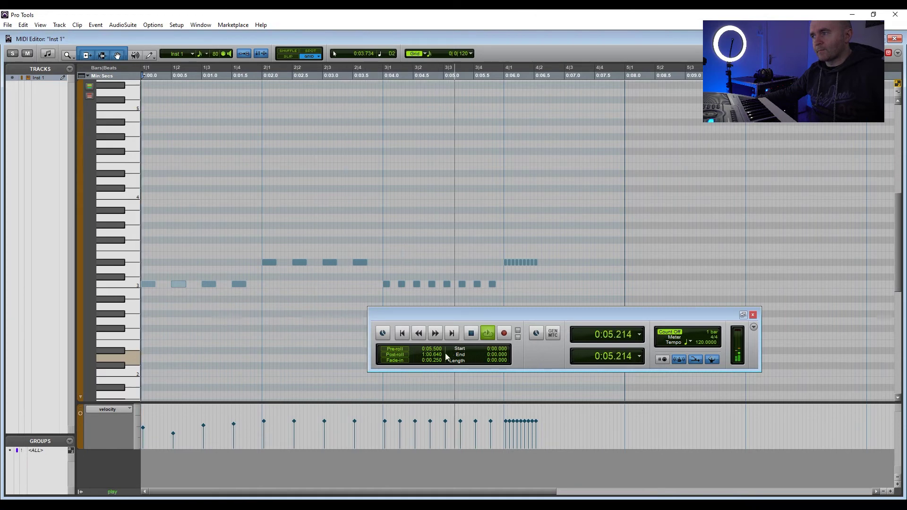
click(474, 337)
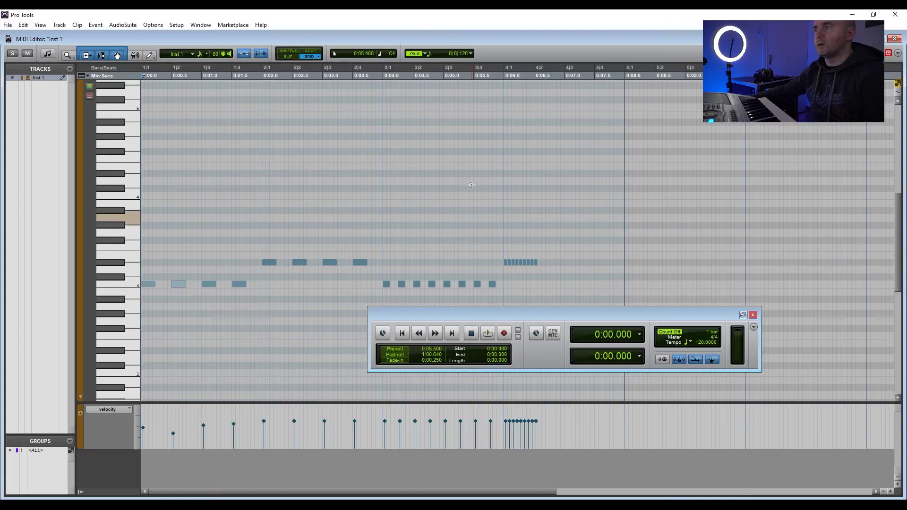
Set the grid to 1/64 note and move the Transport window lower.
click(471, 55)
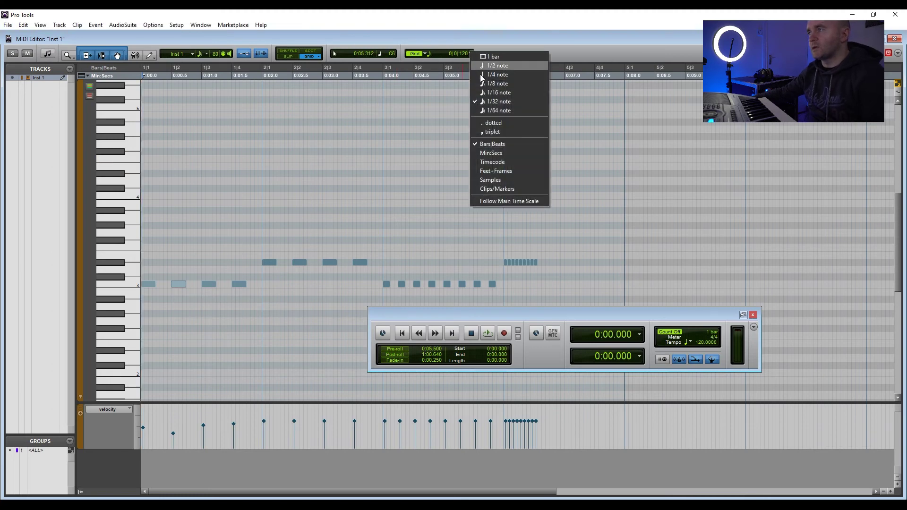
click(491, 111)
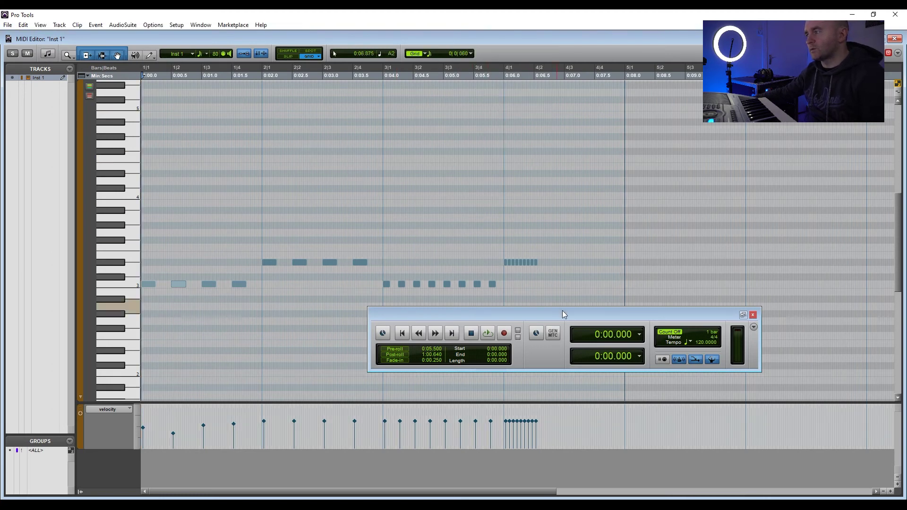
drag(562, 314, 564, 344)
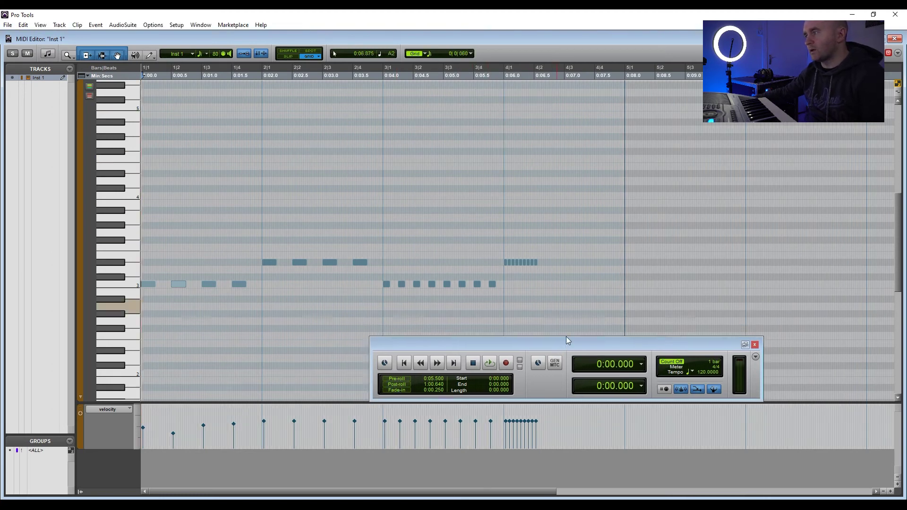
Pencil seven C3 64th notes from beat 3 of bar 4, then play from bar 4.
click(149, 55)
click(570, 284)
click(576, 284)
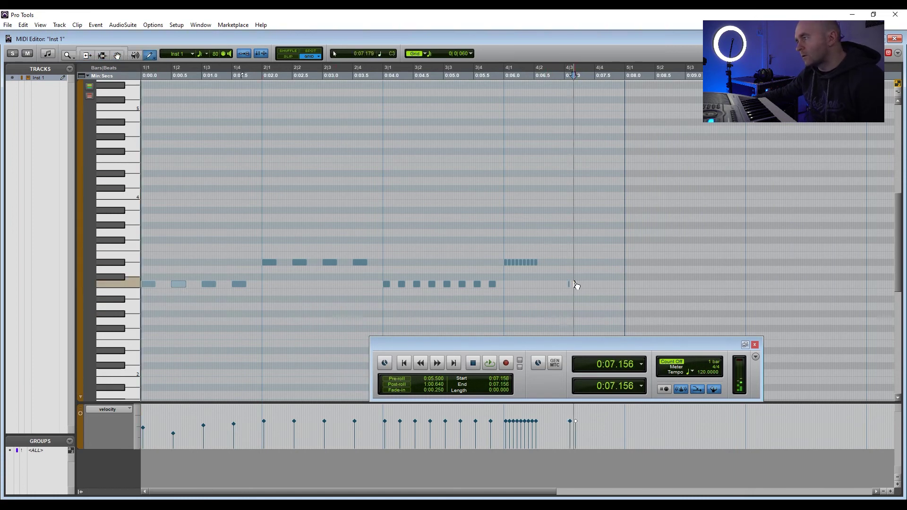
click(588, 284)
click(596, 283)
click(600, 284)
click(608, 284)
click(619, 284)
click(504, 70)
key(space)
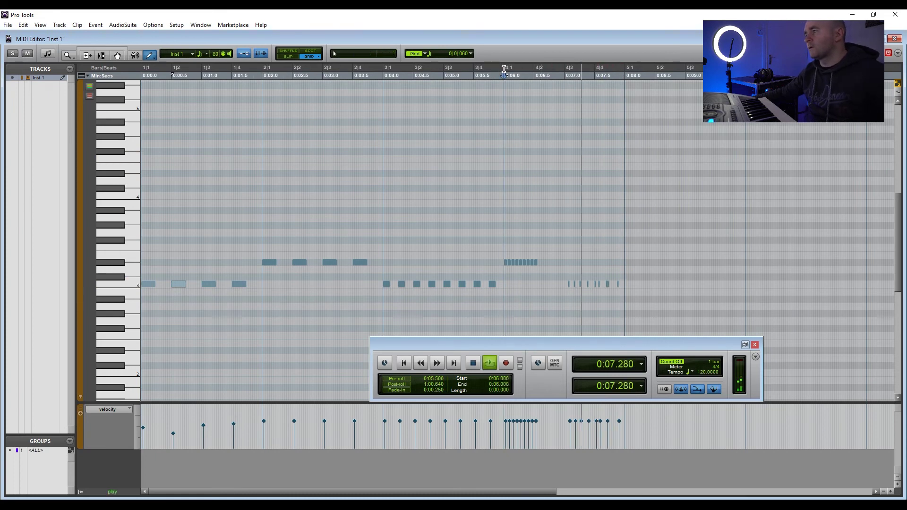